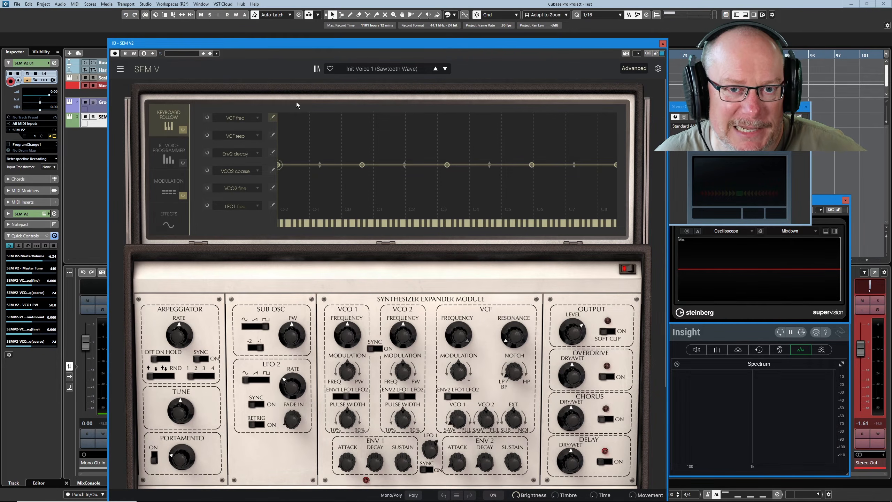
- Open the modulation matrix and examine the source and destination choices of its first slot
{"action": "left_click", "coordinate": [172, 187]}
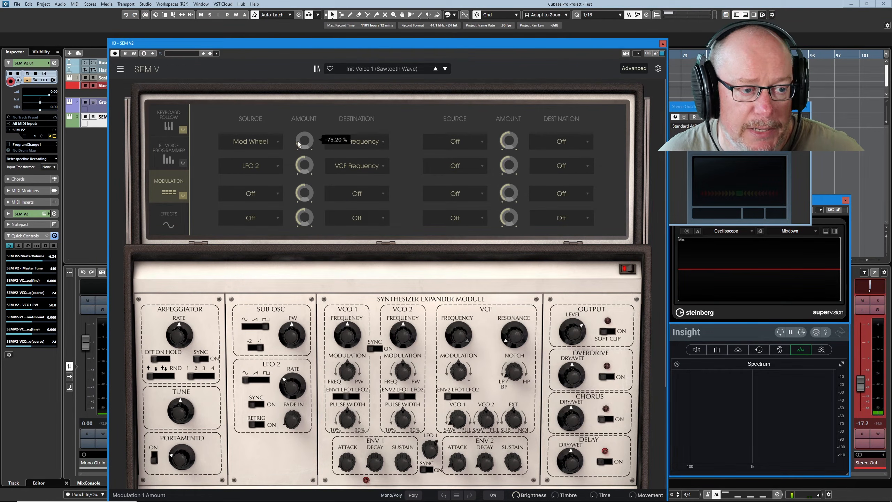
{"action": "left_click", "coordinate": [242, 141]}
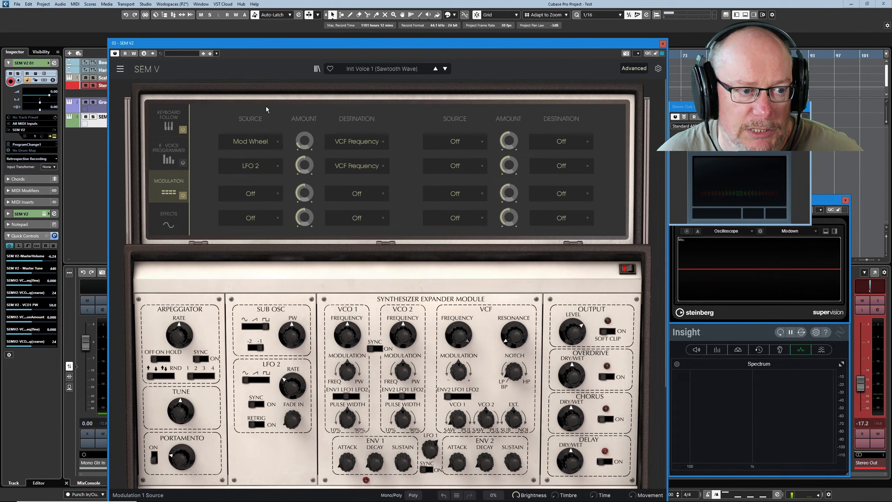
{"action": "left_click", "coordinate": [352, 142]}
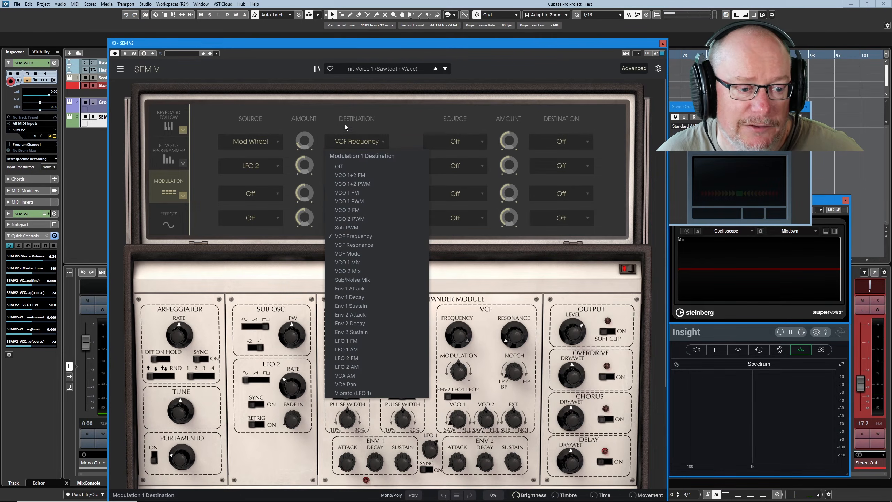
{"action": "left_click", "coordinate": [351, 101]}
- Try different positive and negative Mod Wheel modulation amounts for VCF Frequency in the first slot
{"action": "mouse_move", "coordinate": [306, 139]}
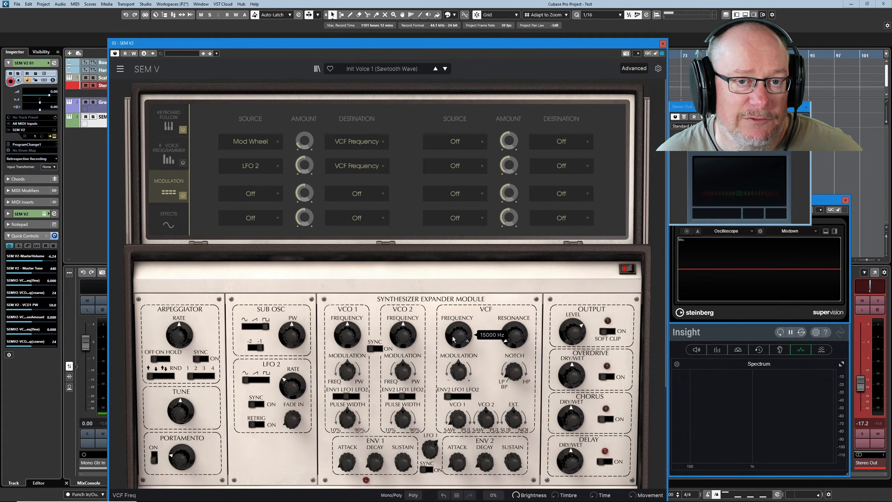
{"action": "left_click_drag", "start_coordinate": [305, 142], "coordinate": [305, 160]}
{"action": "mouse_move", "coordinate": [456, 339]}
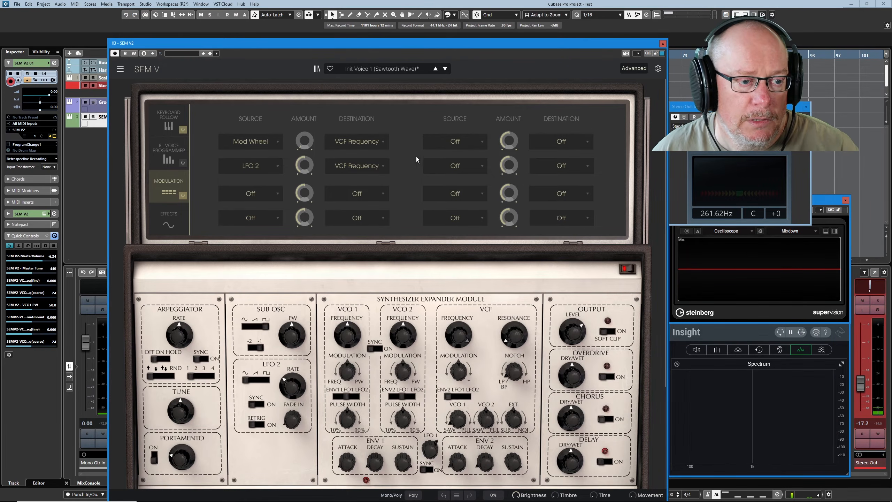
{"action": "left_click_drag", "start_coordinate": [312, 140], "coordinate": [313, 154]}
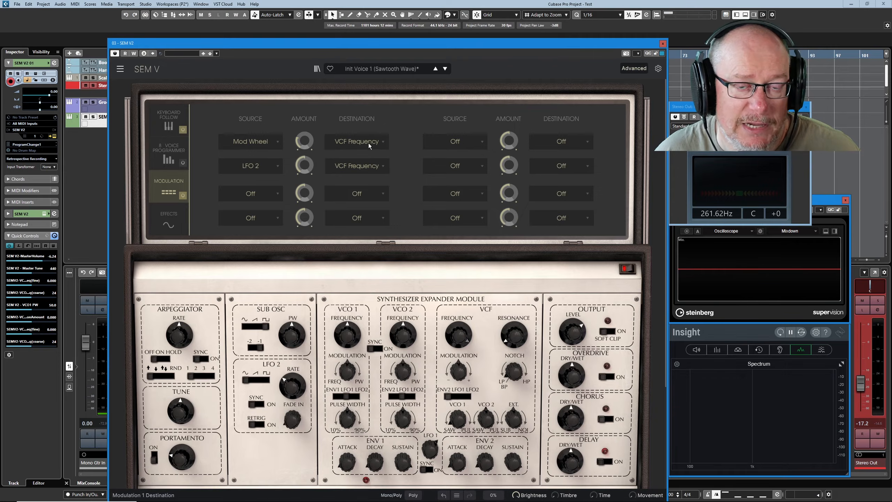
{"action": "mouse_move", "coordinate": [305, 142]}
{"action": "left_click_drag", "start_coordinate": [305, 142], "coordinate": [305, 105]}
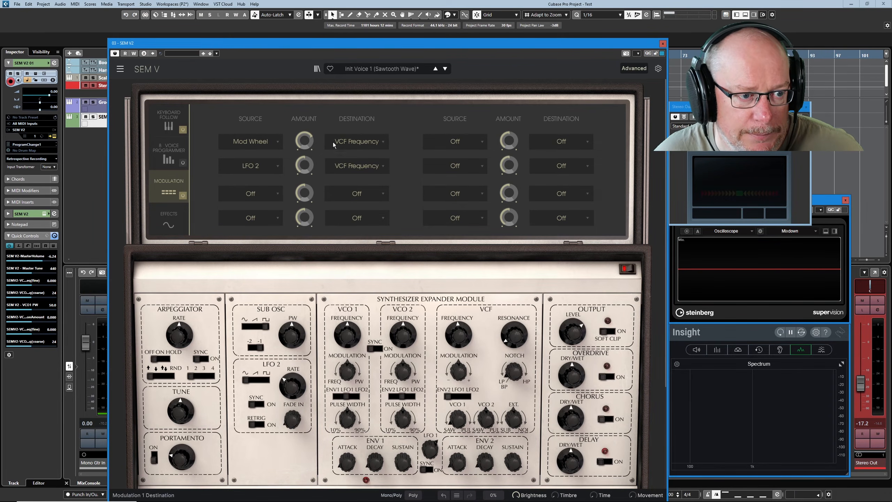
{"action": "left_click_drag", "start_coordinate": [307, 145], "coordinate": [305, 140]}
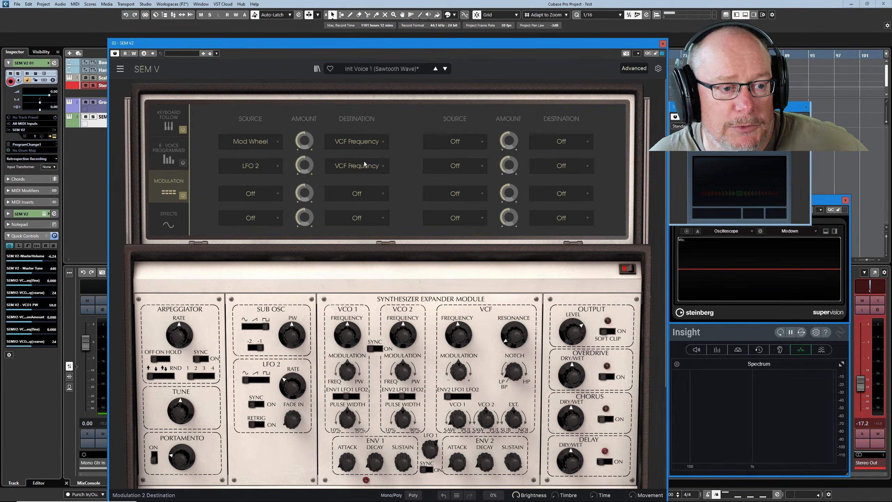
- Try different LFO 2 modulation amounts for VCF Frequency in the second slot, including 58.40 %
{"action": "mouse_move", "coordinate": [303, 169]}
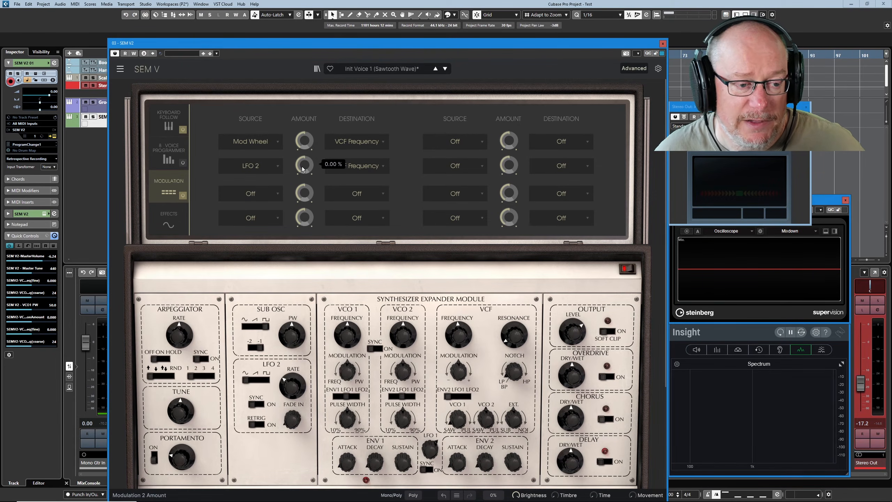
{"action": "left_click_drag", "start_coordinate": [304, 169], "coordinate": [304, 140]}
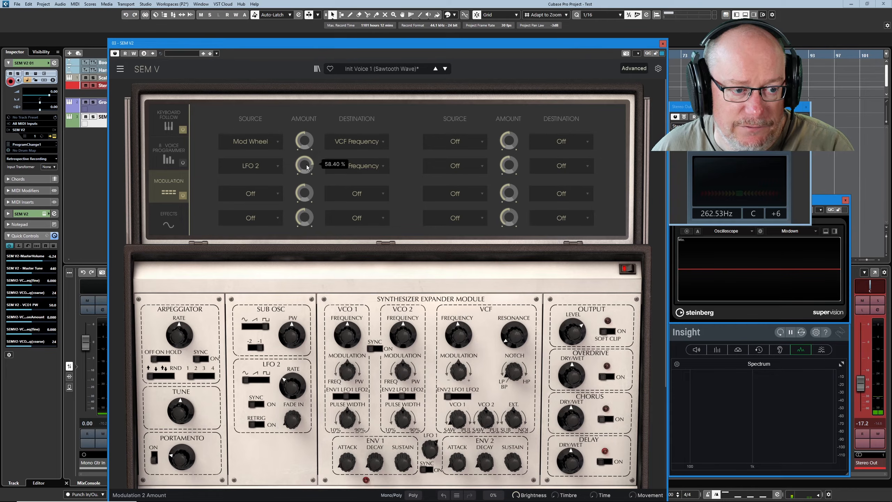
{"action": "mouse_move", "coordinate": [459, 334]}
{"action": "left_mouse_down"}
{"action": "mouse_move", "coordinate": [459, 349]}
{"action": "mouse_move", "coordinate": [459, 309]}
{"action": "mouse_move", "coordinate": [458, 333]}
{"action": "left_mouse_up"}
{"action": "left_click_drag", "start_coordinate": [304, 165], "coordinate": [305, 186]}
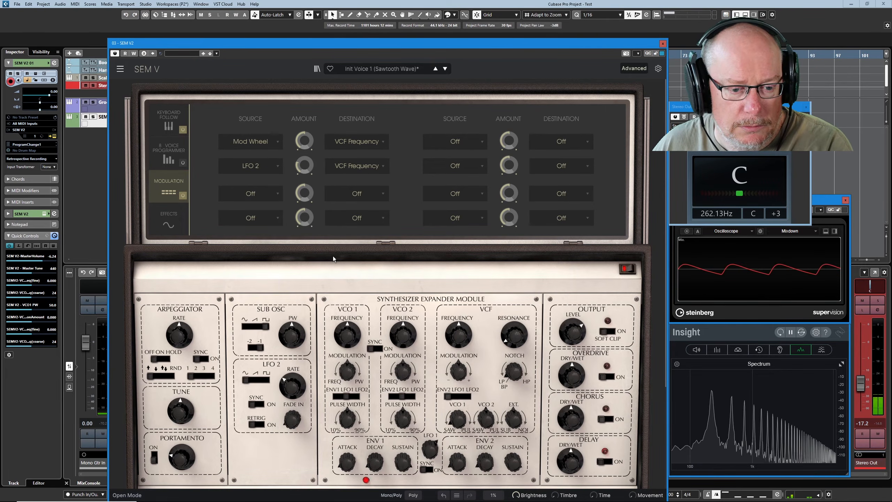
{"action": "mouse_move", "coordinate": [304, 167]}
{"action": "left_click_drag", "start_coordinate": [303, 165], "coordinate": [303, 130]}
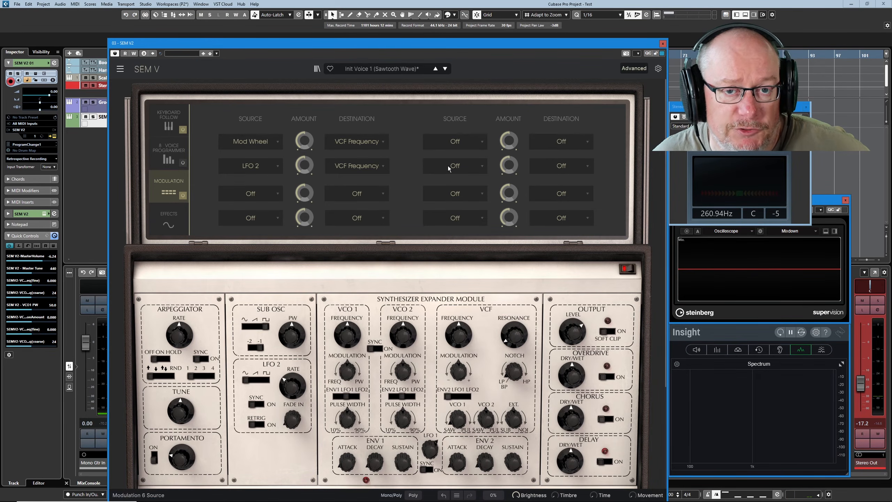
- Change the destination of the Mod Wheel modulation slot to VCO 1 FM
{"action": "left_click", "coordinate": [353, 142]}
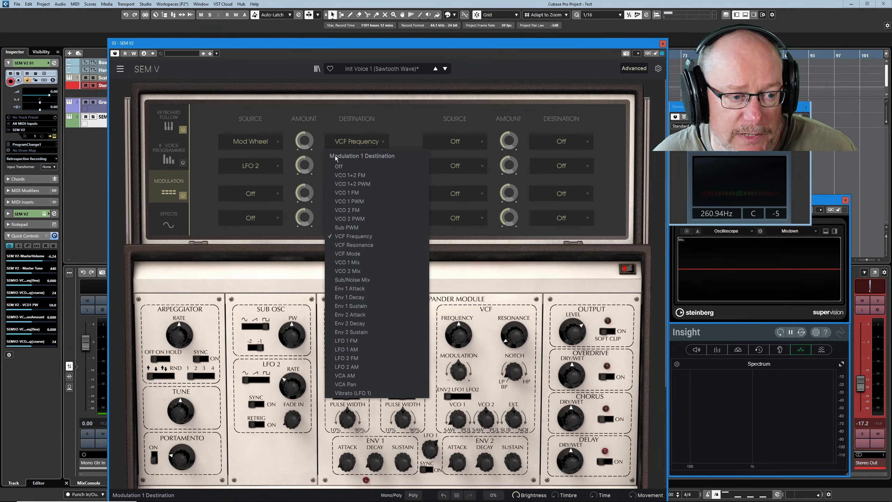
{"action": "left_click", "coordinate": [340, 193]}
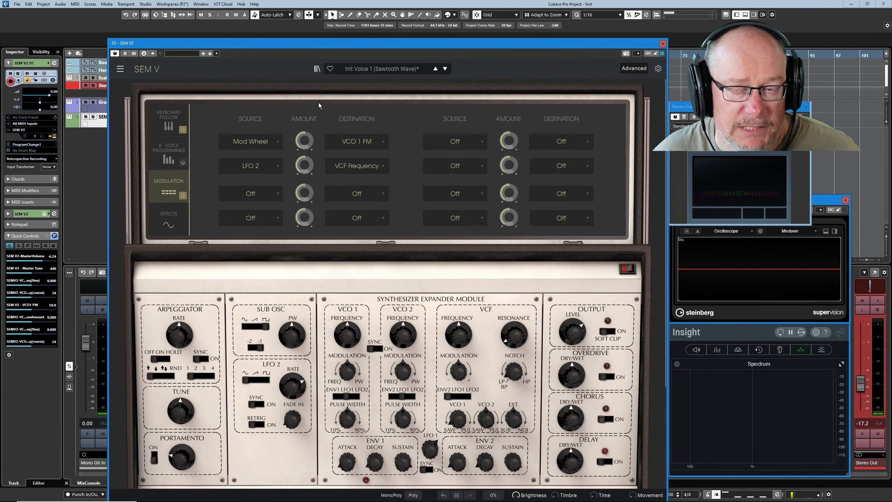
- Show the effects settings and toggle the overdrive on and off, leaving it switched on
{"action": "left_click", "coordinate": [167, 222]}
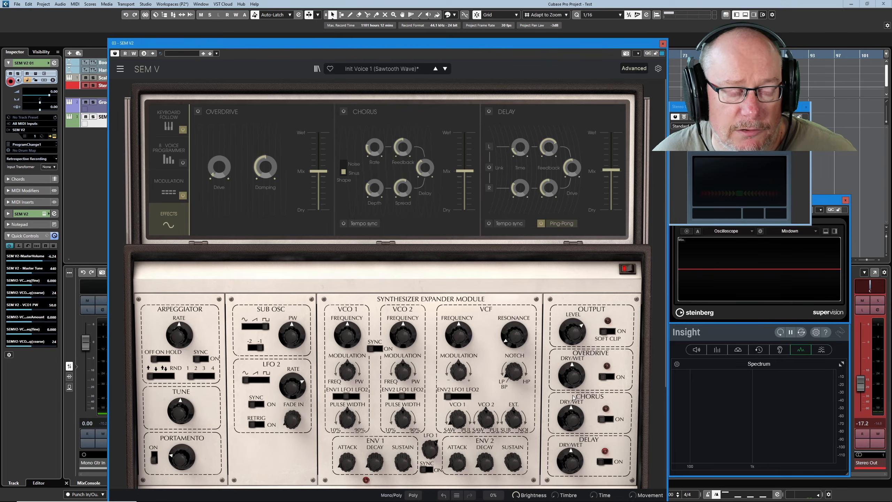
{"action": "left_click", "coordinate": [609, 378]}
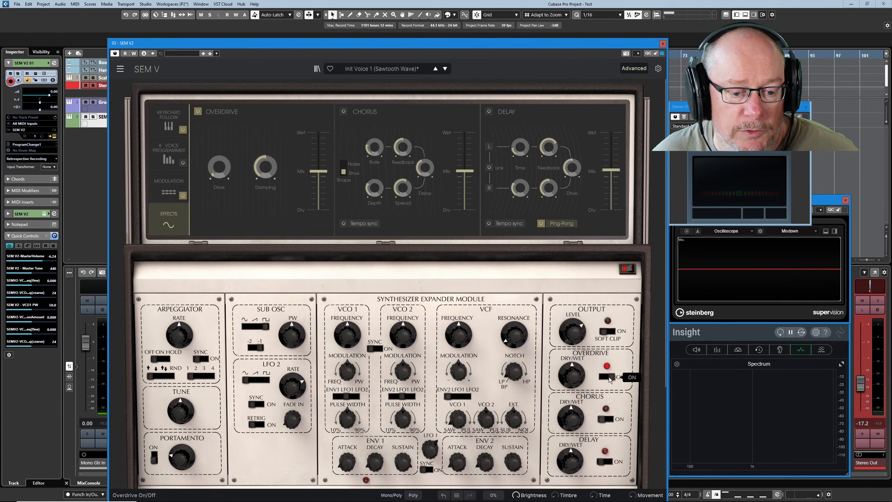
{"action": "left_click", "coordinate": [198, 112]}
{"action": "left_click", "coordinate": [198, 112]}
{"action": "left_click", "coordinate": [198, 111]}
{"action": "left_click", "coordinate": [199, 113]}
{"action": "left_click", "coordinate": [198, 113]}
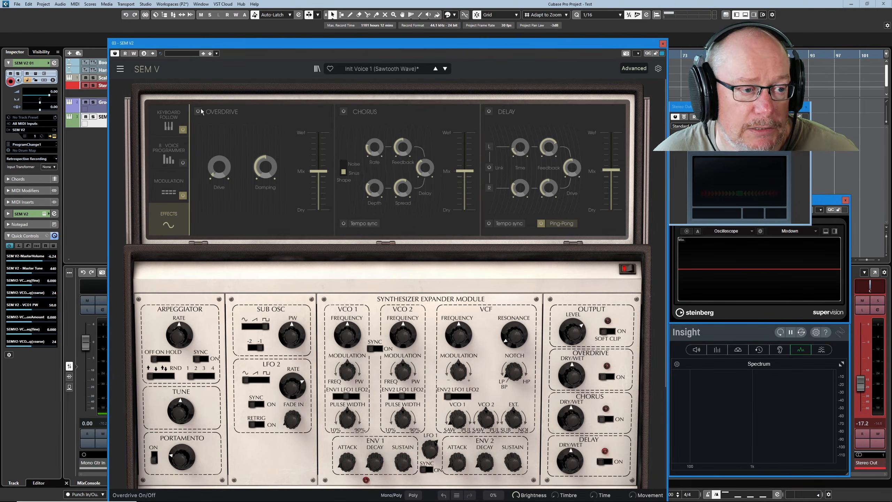
{"action": "left_click", "coordinate": [198, 112]}
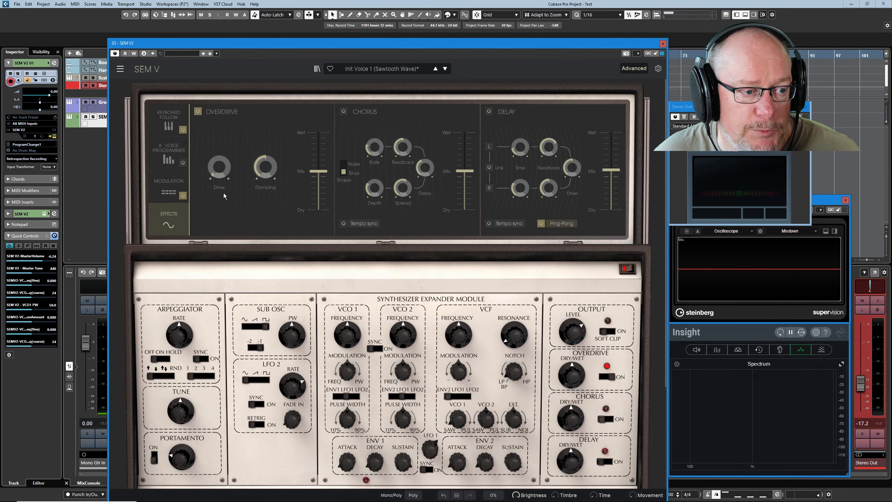
- Set the overdrive's drive to 42 %, lower its damping, and adjust the VCF frequency
{"action": "mouse_move", "coordinate": [221, 171]}
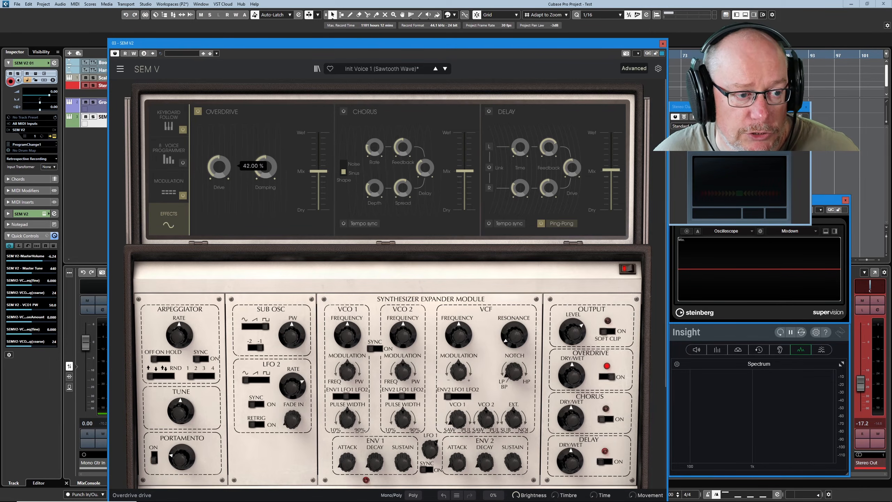
{"action": "mouse_move", "coordinate": [269, 170]}
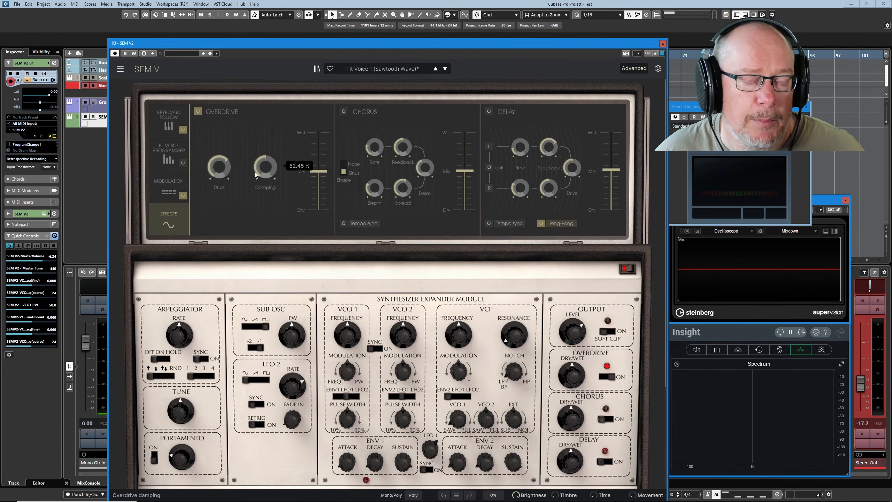
{"action": "left_click_drag", "start_coordinate": [267, 165], "coordinate": [266, 211]}
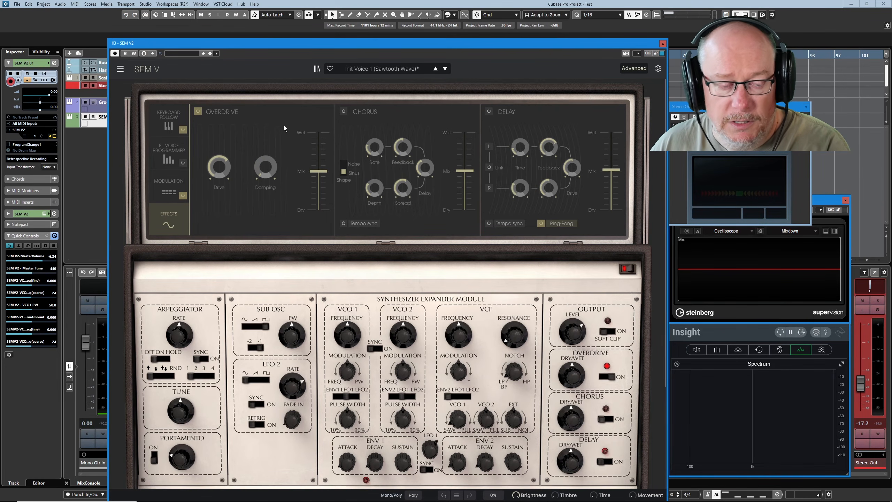
{"action": "left_click_drag", "start_coordinate": [467, 333], "coordinate": [468, 305]}
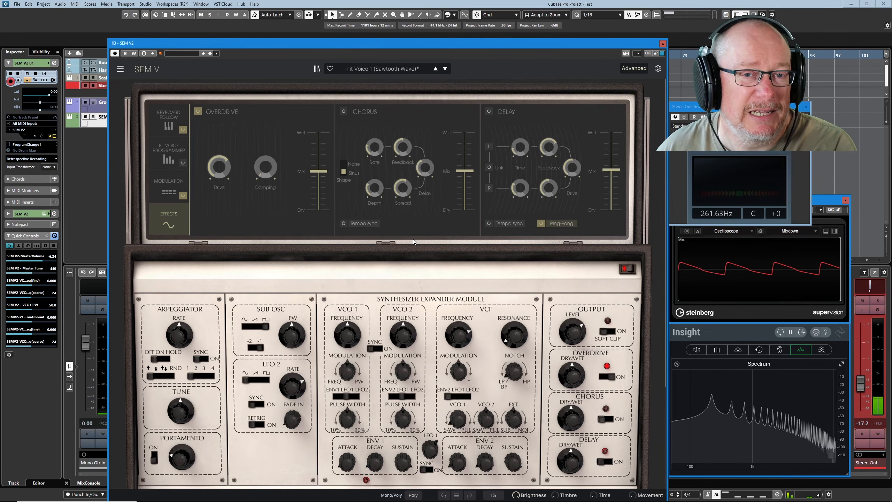
- Raise the overdrive's damping to 99.52 % and switch the overdrive off
{"action": "mouse_move", "coordinate": [220, 167]}
{"action": "mouse_move", "coordinate": [265, 169]}
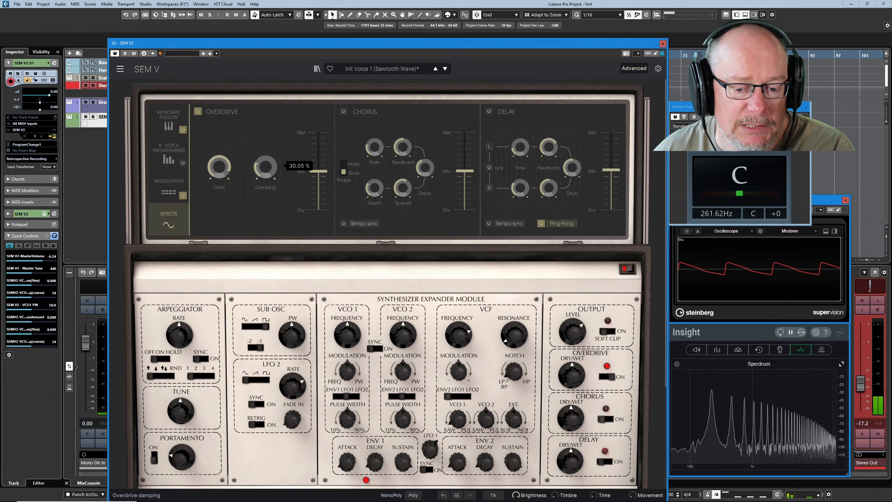
{"action": "left_click_drag", "start_coordinate": [266, 169], "coordinate": [272, 163]}
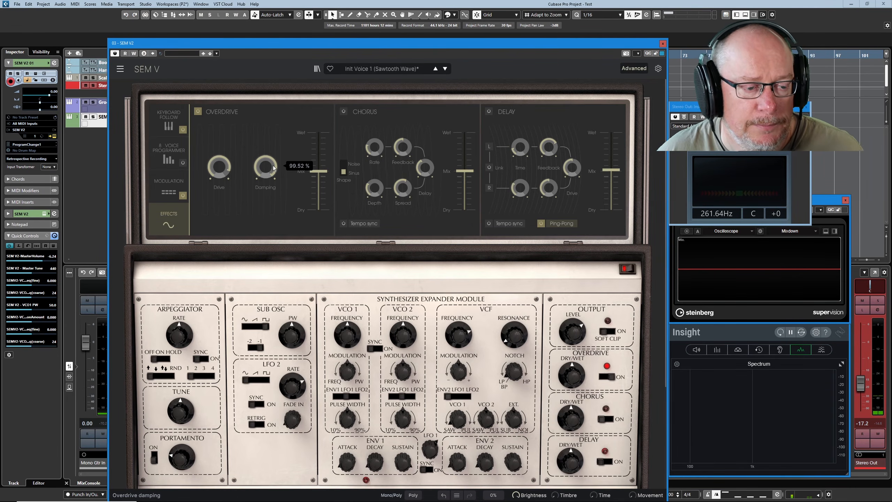
{"action": "left_click", "coordinate": [198, 111]}
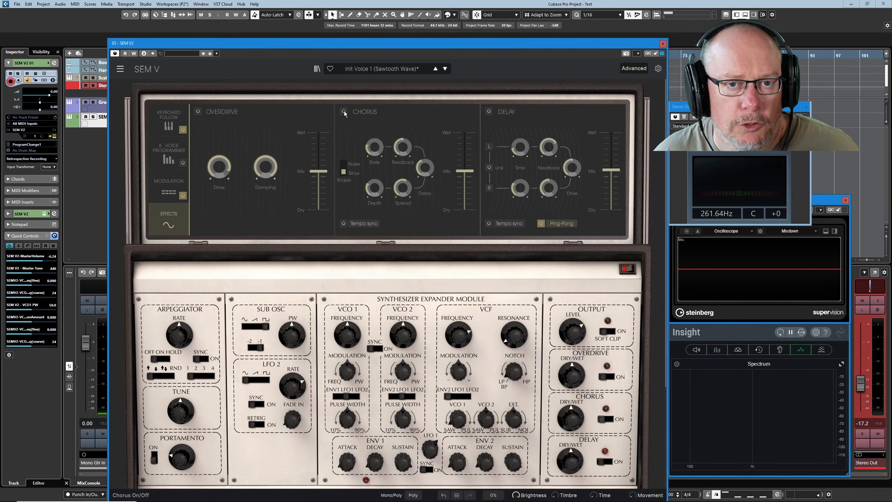
- Switch the chorus on and set its spread to 2.07 % and its feedback to 77.20 %
{"action": "left_click", "coordinate": [344, 112]}
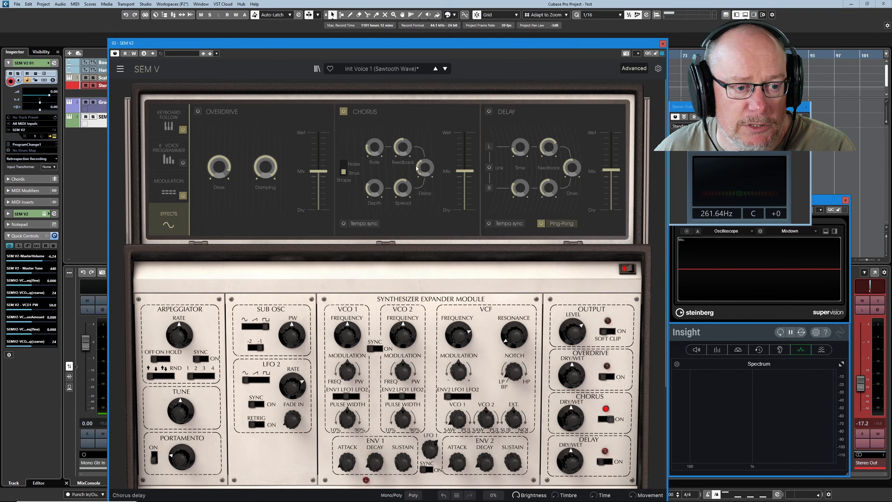
{"action": "mouse_move", "coordinate": [404, 149]}
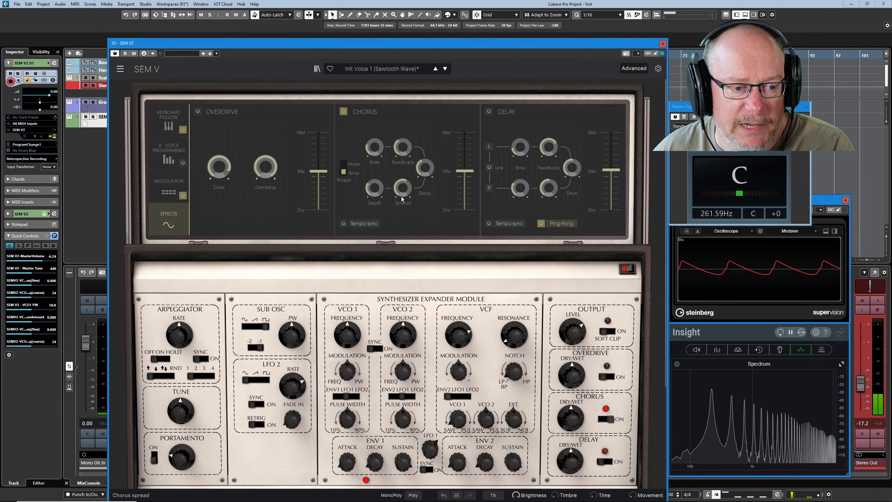
{"action": "left_click_drag", "start_coordinate": [403, 190], "coordinate": [403, 202]}
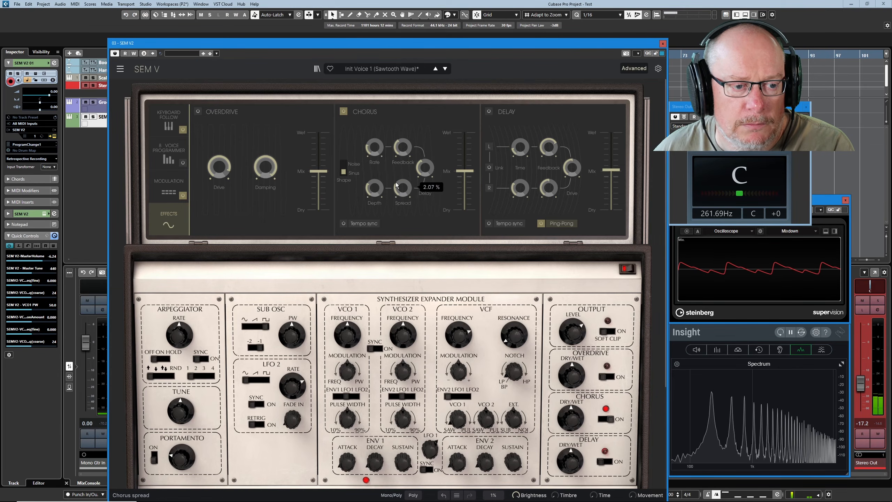
{"action": "left_click_drag", "start_coordinate": [402, 150], "coordinate": [403, 130]}
{"action": "mouse_move", "coordinate": [400, 158]}
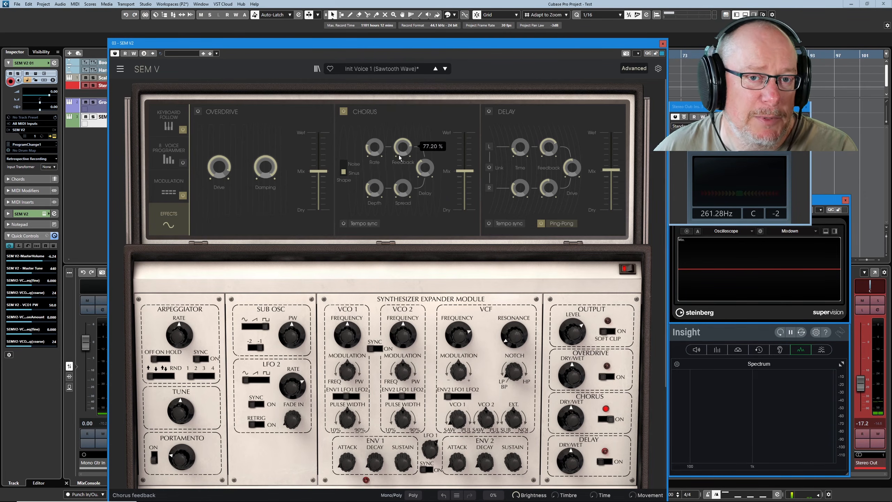
- Set the chorus delay time to 1.07 s and adjust the chorus rate
{"action": "mouse_move", "coordinate": [420, 168]}
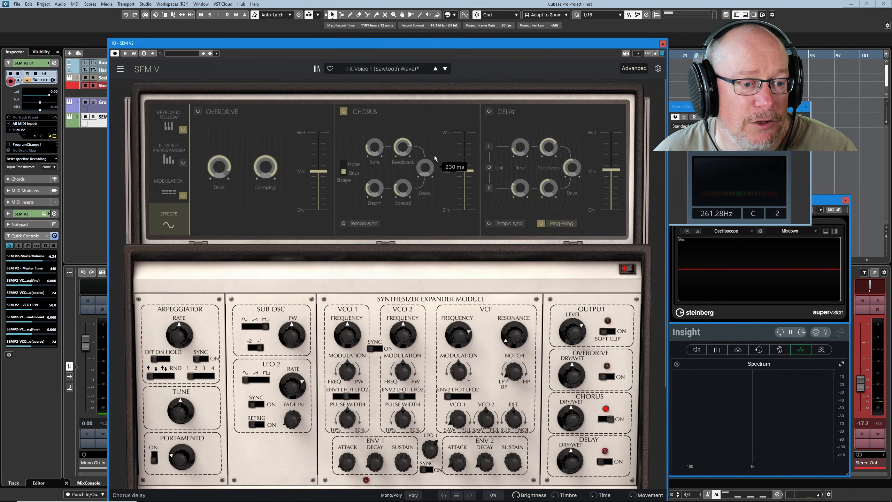
{"action": "mouse_move", "coordinate": [473, 180]}
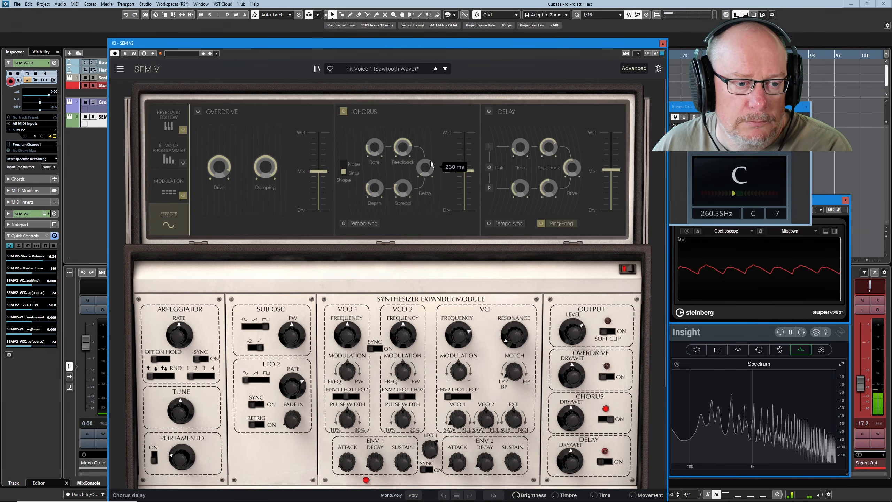
{"action": "mouse_move", "coordinate": [416, 171]}
{"action": "left_mouse_down"}
{"action": "mouse_move", "coordinate": [416, 157]}
{"action": "mouse_move", "coordinate": [425, 180]}
{"action": "left_mouse_up"}
{"action": "mouse_move", "coordinate": [421, 167]}
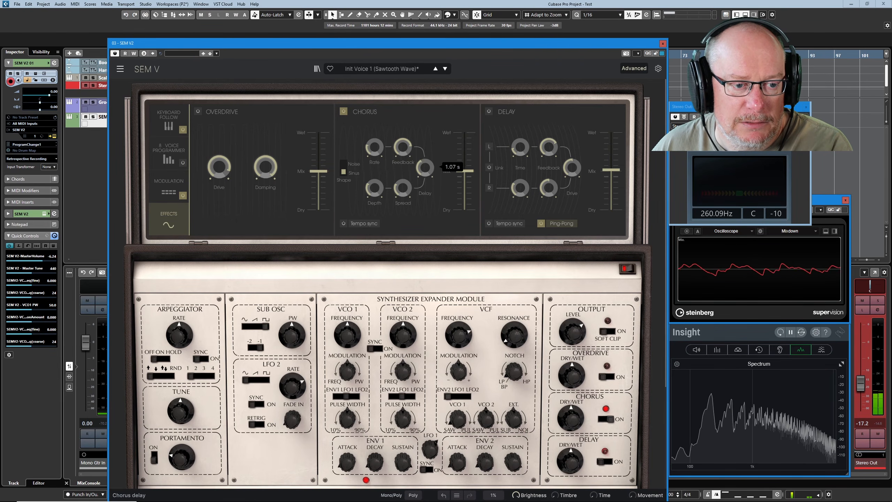
{"action": "left_click_drag", "start_coordinate": [380, 152], "coordinate": [425, 150]}
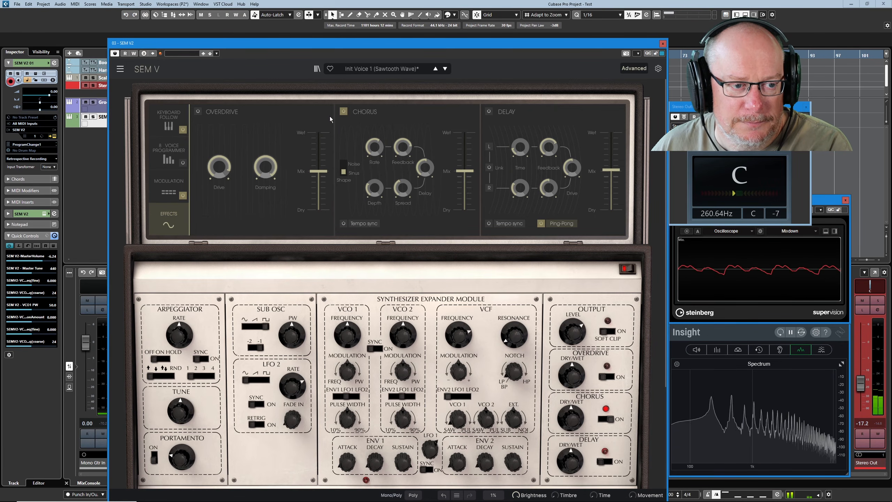
- Switch the chorus off and the delay effect on
{"action": "left_click", "coordinate": [344, 112]}
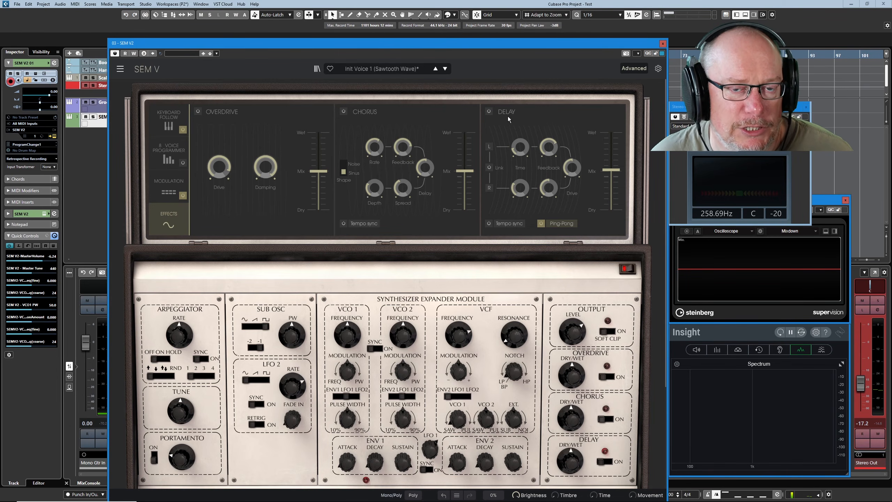
{"action": "left_click", "coordinate": [489, 112]}
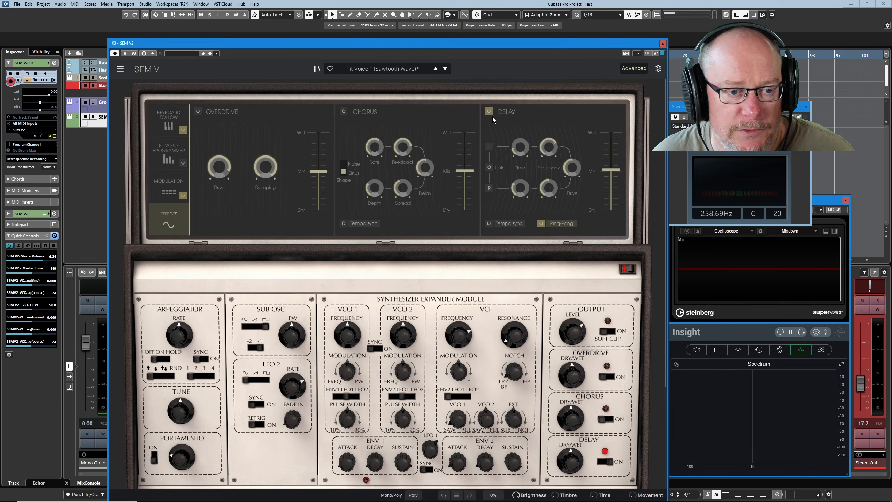
- Switch the delay effect off and open the macro settings, moving the plugin window to make room for them
{"action": "left_click", "coordinate": [489, 112]}
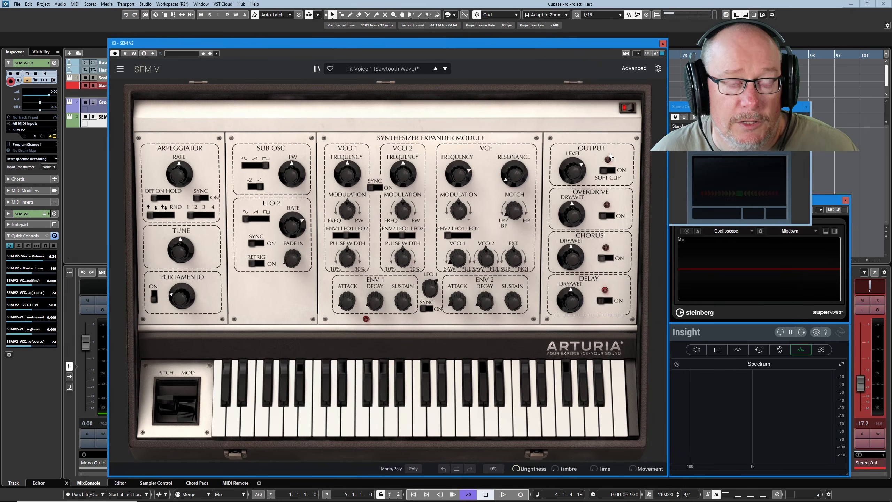
{"action": "left_click", "coordinate": [659, 71]}
{"action": "left_click_drag", "start_coordinate": [628, 45], "coordinate": [525, 42]}
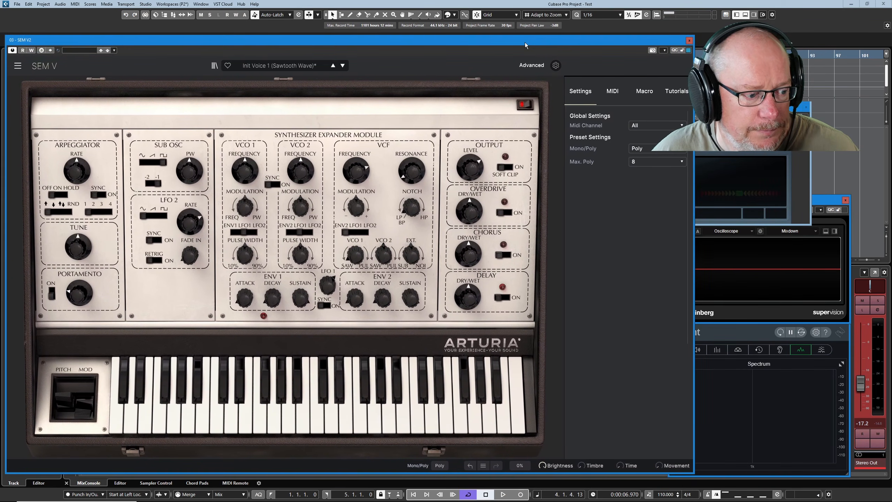
{"action": "left_click", "coordinate": [651, 95]}
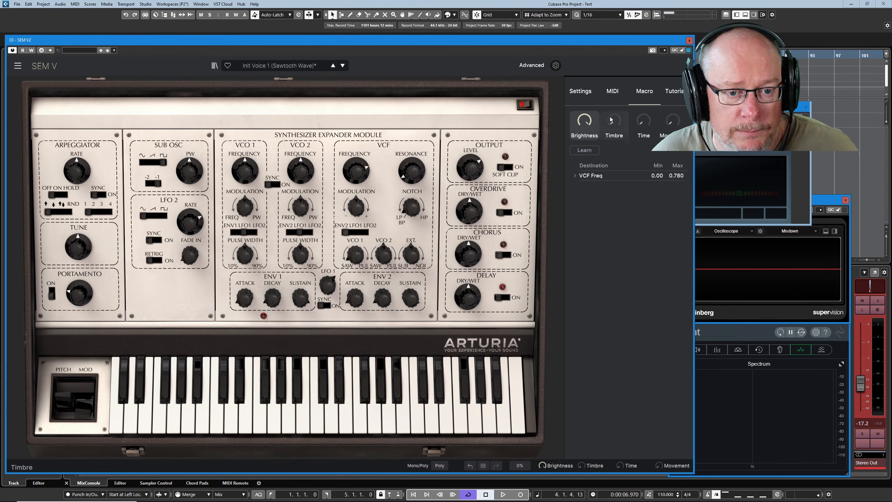
- Select the Time macro, review its envelope destinations and raise its value
{"action": "left_click", "coordinate": [644, 121]}
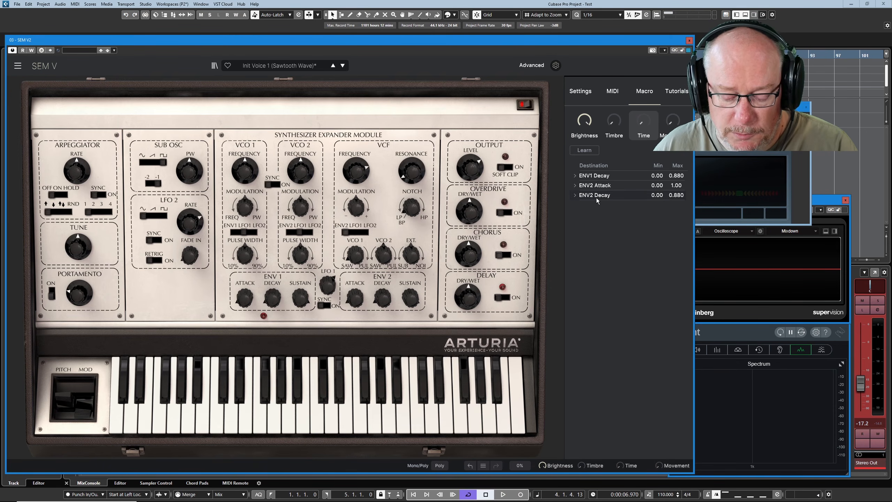
{"action": "mouse_move", "coordinate": [648, 125]}
{"action": "left_click_drag", "start_coordinate": [646, 121], "coordinate": [646, 95]}
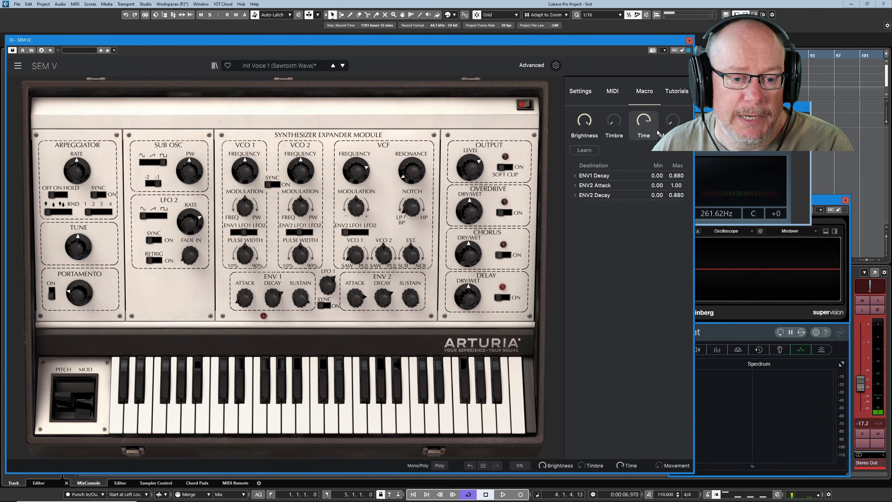
- Sweep the Timbre macro up to 1.00, lower the VCF frequency and readjust the Timbre macro
{"action": "left_click", "coordinate": [609, 127]}
{"action": "left_click_drag", "start_coordinate": [609, 127], "coordinate": [610, 101]}
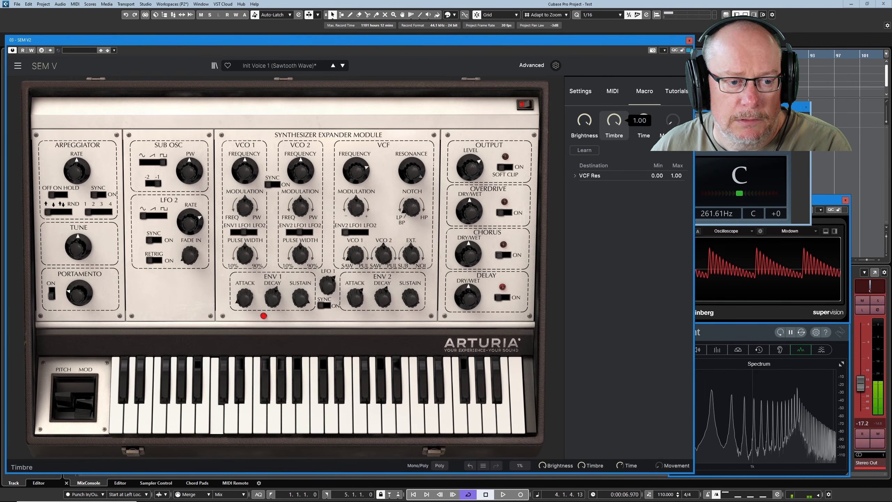
{"action": "left_click_drag", "start_coordinate": [364, 169], "coordinate": [363, 184]}
{"action": "left_click_drag", "start_coordinate": [612, 123], "coordinate": [612, 104]}
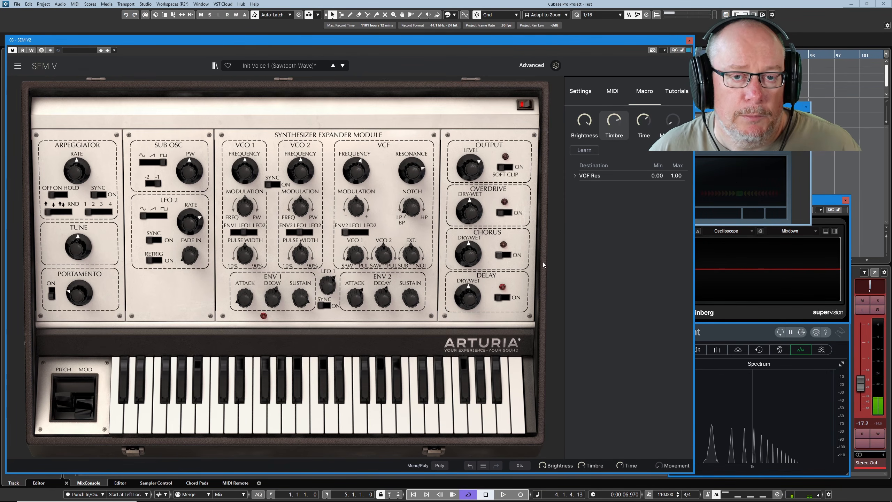
- Rename the Timbre macro as Pitch Mod and delete its VCF Res destination
{"action": "double_click", "coordinate": [614, 136]}
{"action": "type", "text": "Pitch Mod"}
{"action": "key", "text": "Return"}
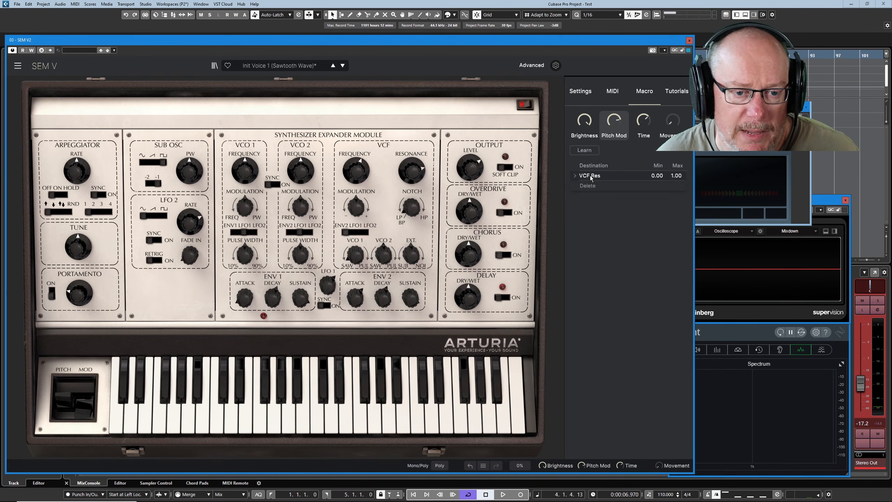
{"action": "left_click", "coordinate": [586, 186]}
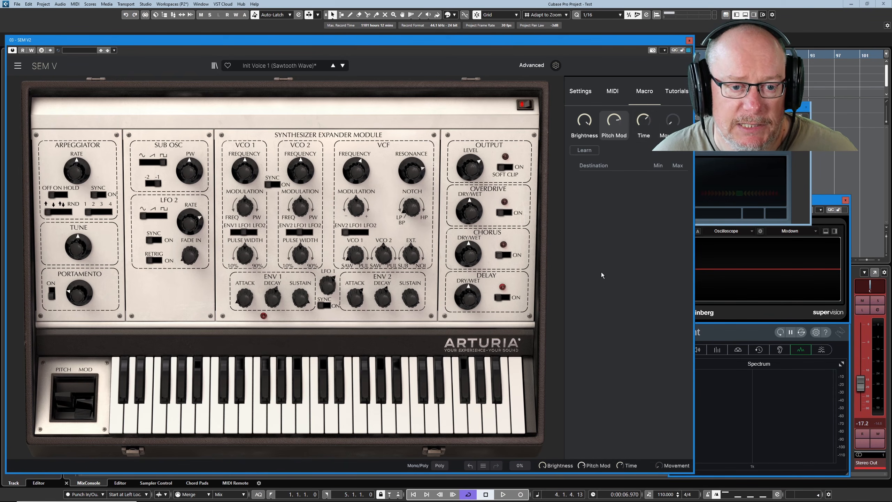
- Assign the VCO 1 modulation amount to the Pitch Mod macro and expand the destination's response curve
{"action": "left_click", "coordinate": [584, 150]}
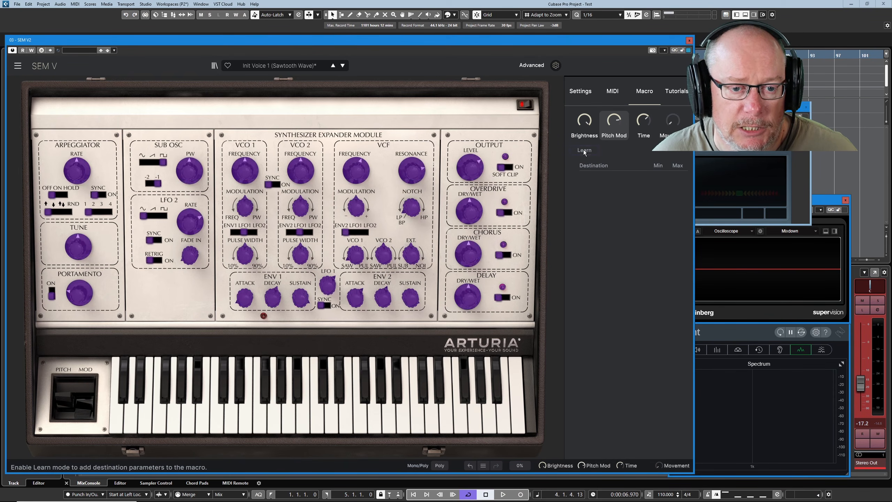
{"action": "left_click", "coordinate": [245, 206]}
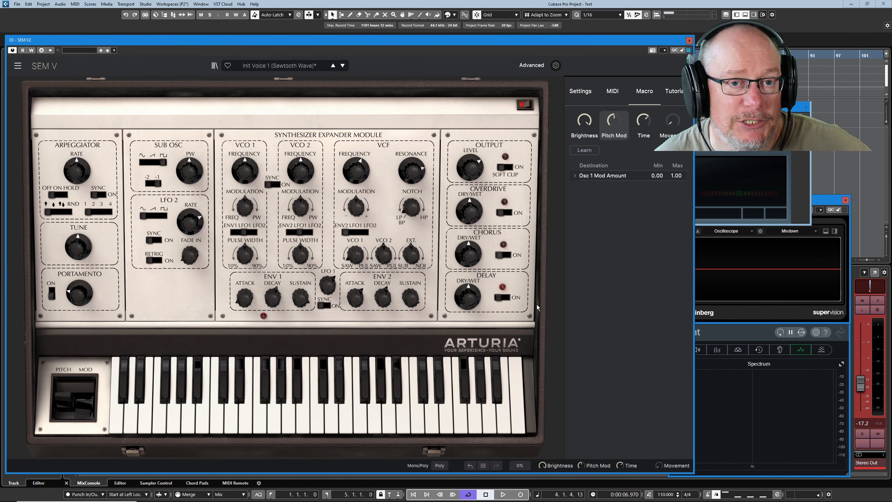
{"action": "left_click", "coordinate": [575, 176]}
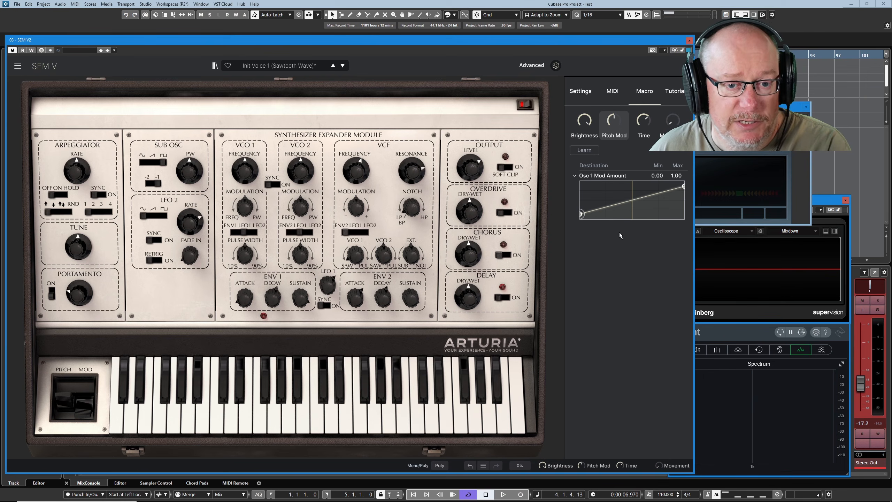
- Sweep the Pitch Mod macro and set the maximum of the Osc 1 Mod Amount destination to 0.500
{"action": "mouse_move", "coordinate": [611, 122]}
{"action": "left_mouse_down"}
{"action": "mouse_move", "coordinate": [611, 139]}
{"action": "mouse_move", "coordinate": [612, 113]}
{"action": "left_mouse_up"}
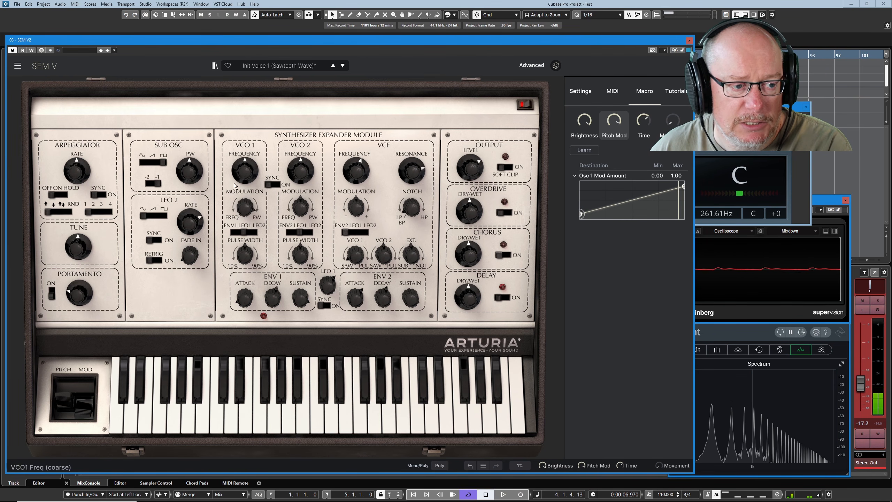
{"action": "mouse_move", "coordinate": [248, 212]}
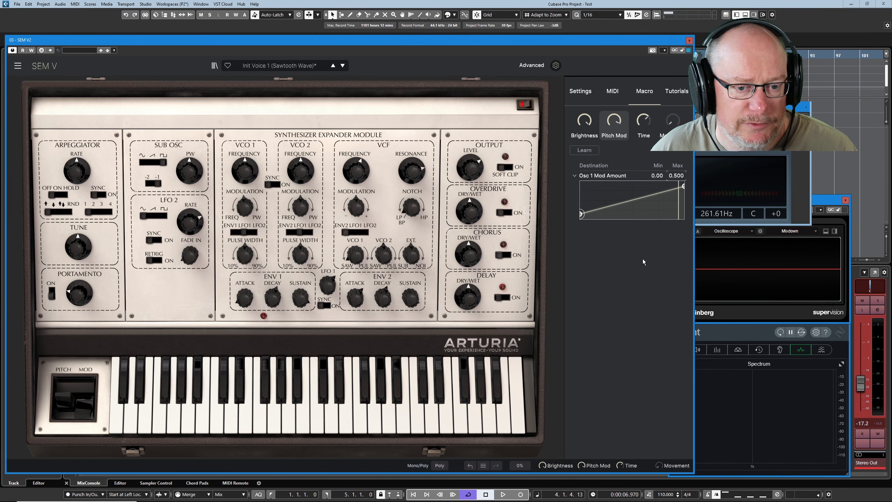
{"action": "left_click", "coordinate": [640, 140]}
{"action": "left_click", "coordinate": [614, 121]}
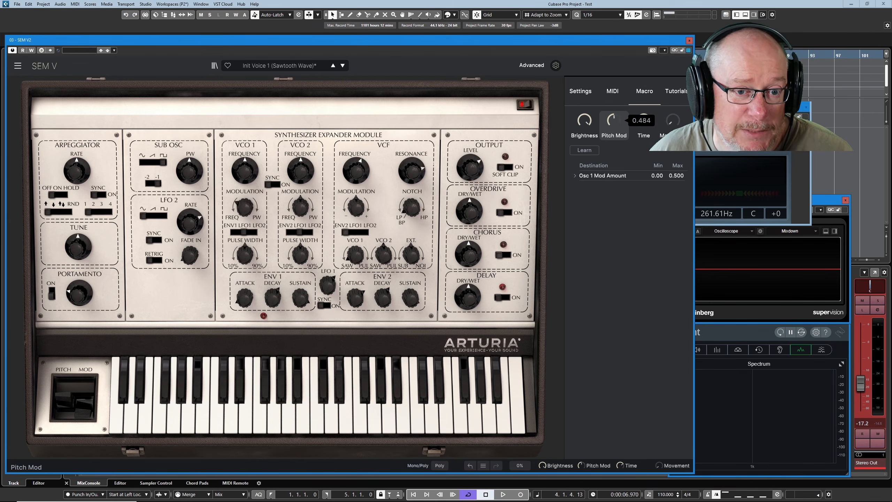
- Expand the Osc 1 Mod Amount curve again and sweep the Pitch Mod macro from minimum to maximum
{"action": "left_click", "coordinate": [576, 176]}
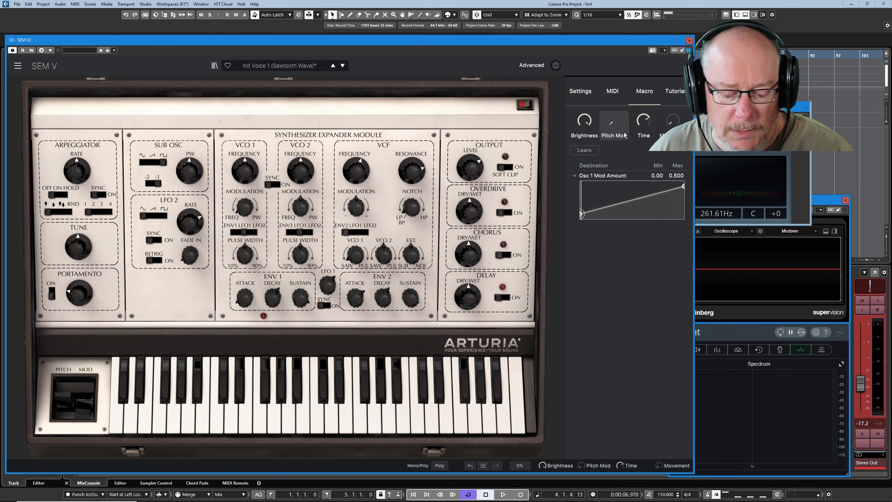
{"action": "mouse_move", "coordinate": [615, 124]}
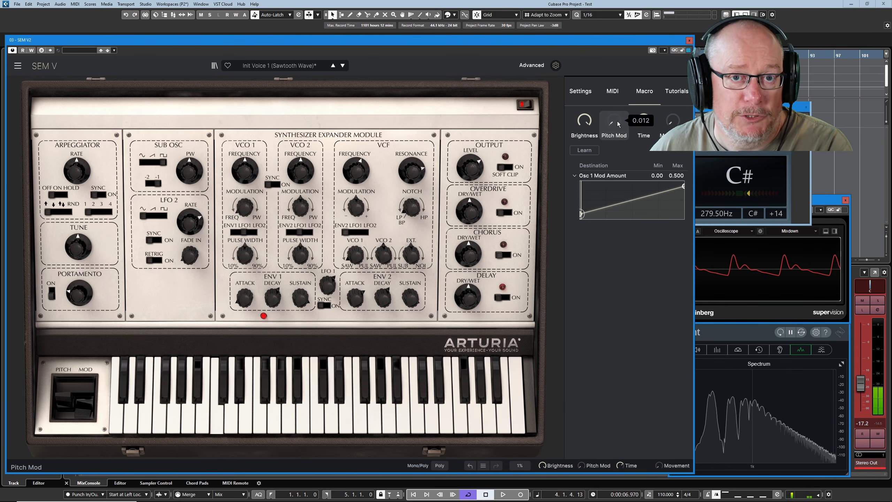
{"action": "left_click_drag", "start_coordinate": [613, 122], "coordinate": [613, 35]}
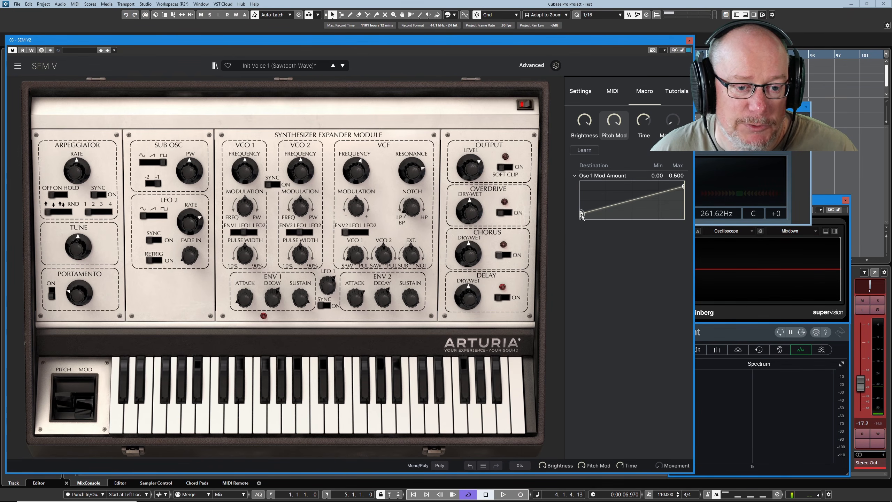
- Invert the Osc 1 Mod Amount curve so it falls from high to low, and adjust the Pitch Mod macro to about midway
{"action": "left_click_drag", "start_coordinate": [581, 214], "coordinate": [580, 184]}
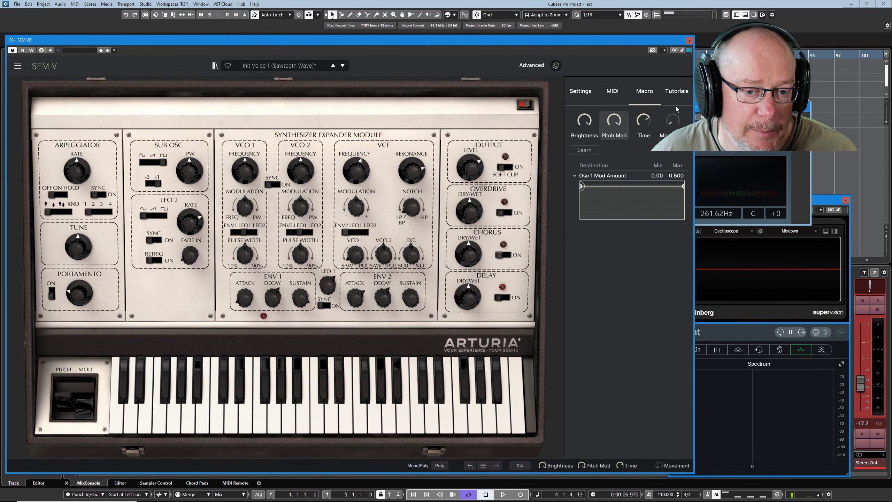
{"action": "left_click_drag", "start_coordinate": [683, 186], "coordinate": [684, 236]}
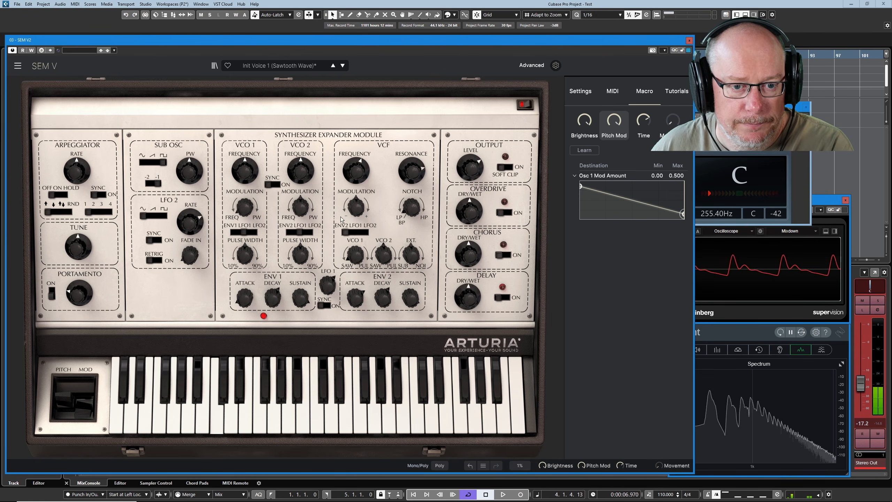
{"action": "left_click_drag", "start_coordinate": [614, 120], "coordinate": [614, 109]}
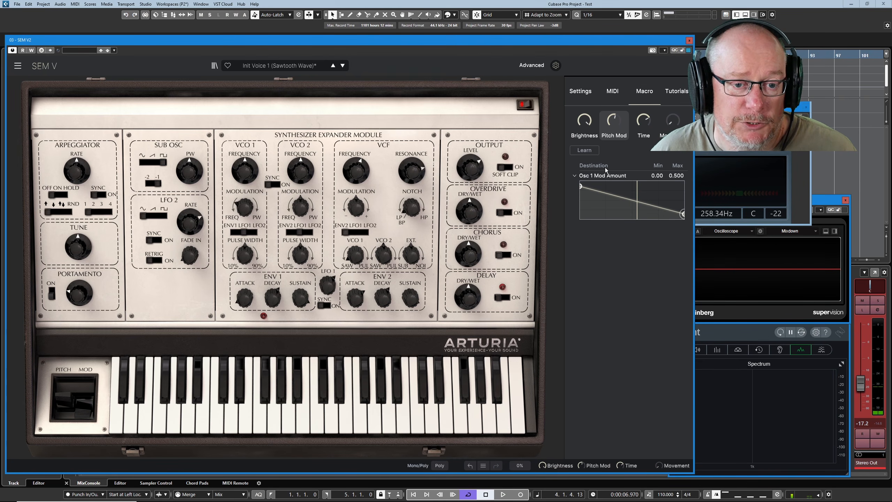
- Add the VCO 2 modulation amount as a second destination of the Pitch Mod macro and expand its curve
{"action": "left_click", "coordinate": [588, 153]}
{"action": "left_click", "coordinate": [301, 208]}
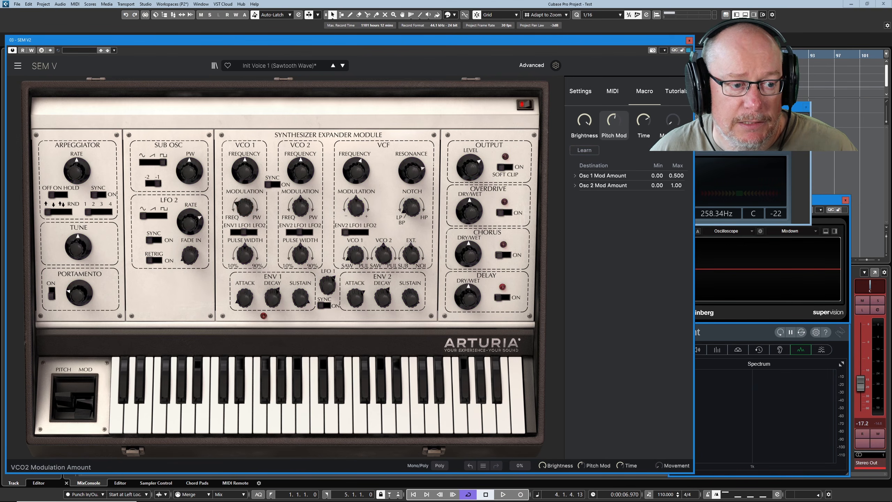
{"action": "left_click", "coordinate": [575, 185]}
{"action": "left_click", "coordinate": [574, 175]}
- Shape the Osc 2 Mod Amount curve with a high start, a low end and extra points forming a zigzag
{"action": "left_click", "coordinate": [575, 225]}
{"action": "left_click_drag", "start_coordinate": [580, 224], "coordinate": [581, 195]}
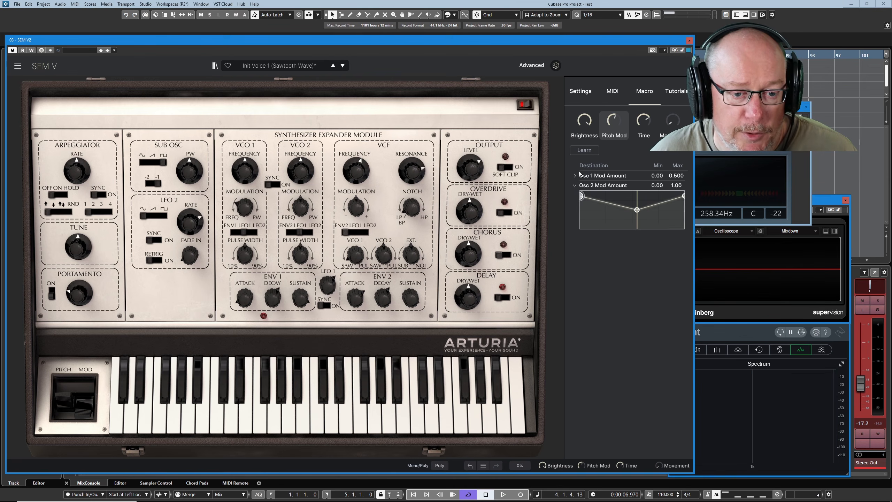
{"action": "left_click_drag", "start_coordinate": [683, 197], "coordinate": [683, 224]}
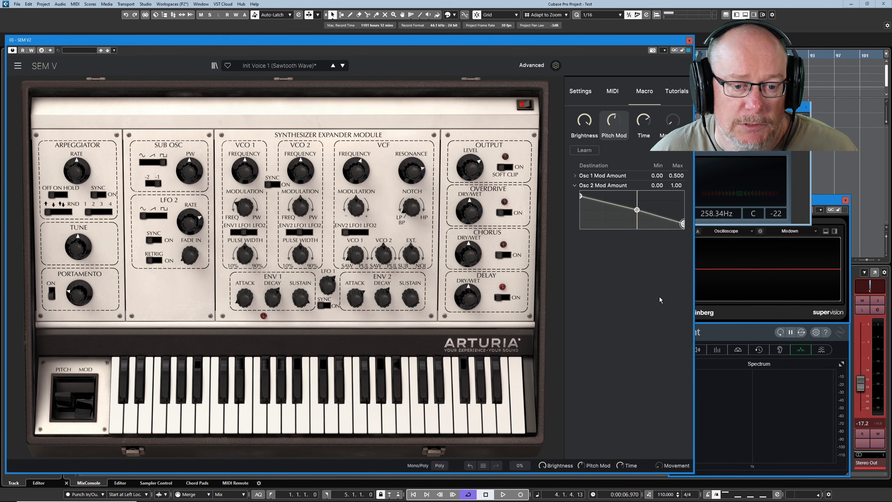
{"action": "left_click", "coordinate": [605, 219]}
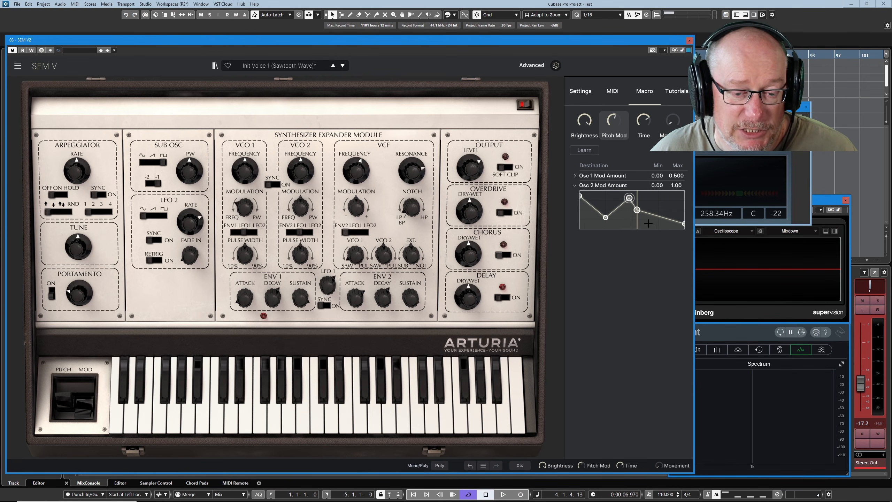
{"action": "left_click", "coordinate": [674, 197]}
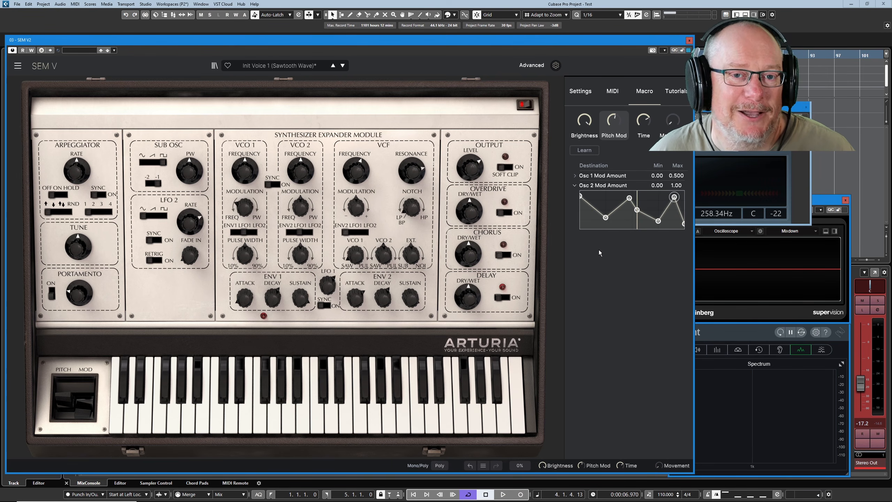
- Delete the Osc 1 Mod Amount destination and sweep the Pitch Mod macro up through the zigzag Osc 2 Mod Amount curve
{"action": "right_click", "coordinate": [597, 177]}
{"action": "left_click", "coordinate": [590, 186]}
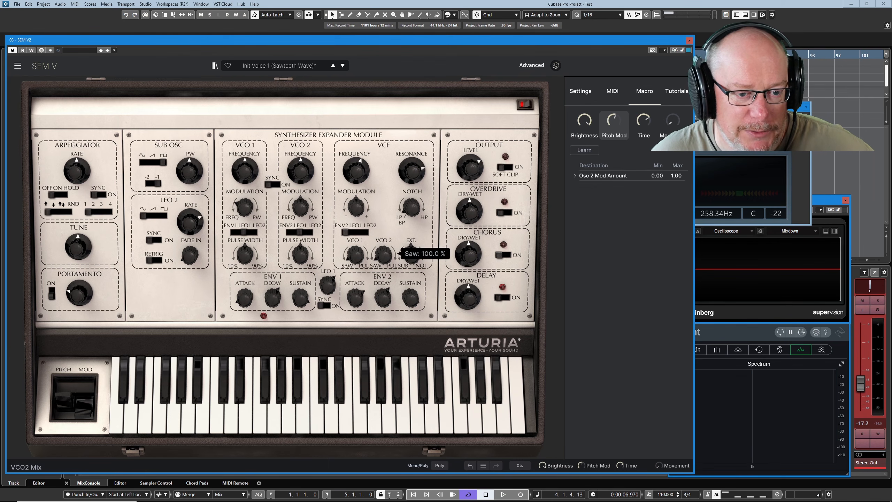
{"action": "left_click", "coordinate": [574, 176]}
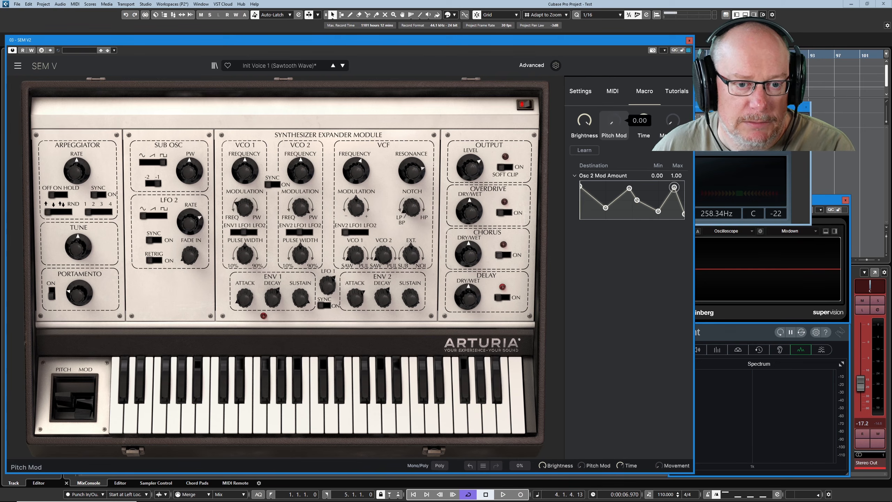
{"action": "left_click_drag", "start_coordinate": [611, 120], "coordinate": [611, 71]}
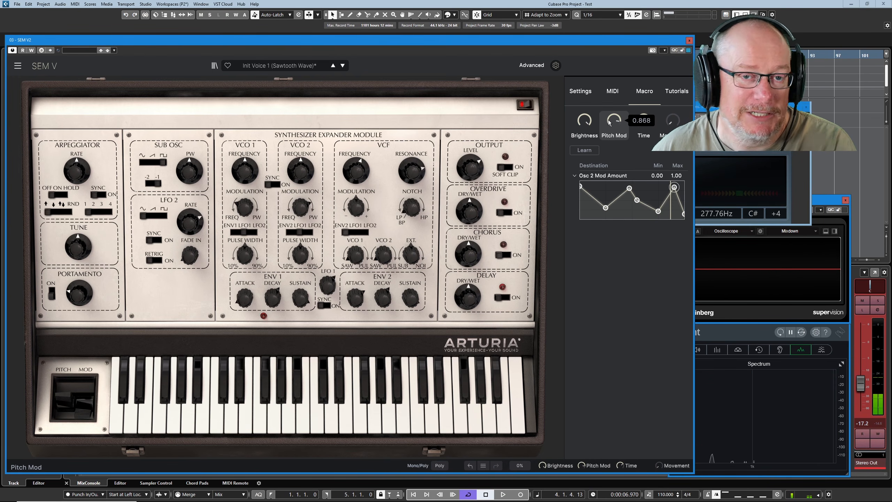